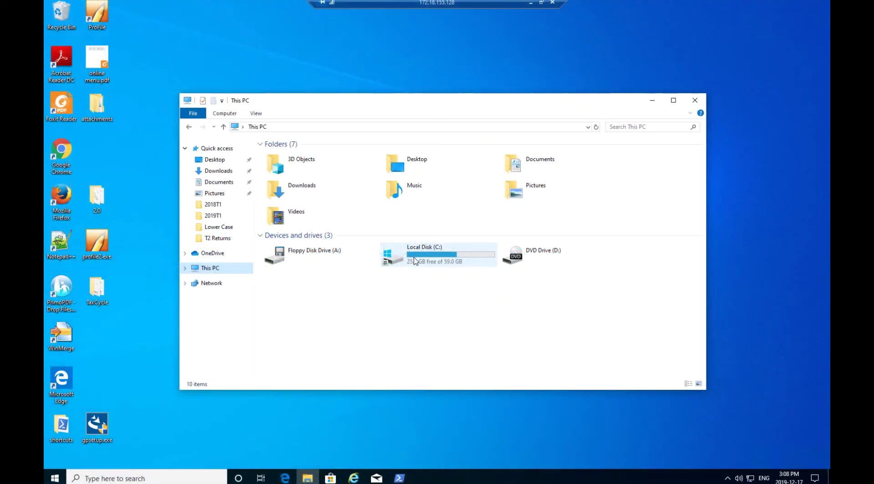
Open Local Disk (C:) and then its empty CONVERSIONDATA folder
click(414, 261)
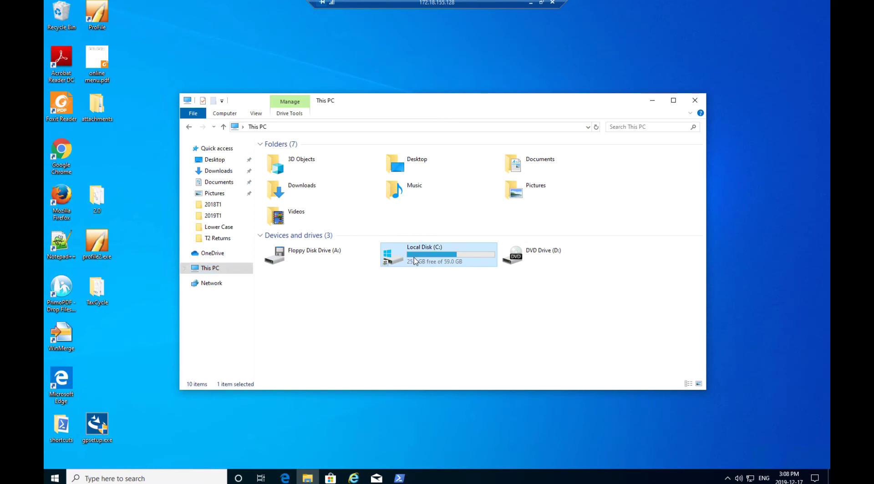
double_click(414, 260)
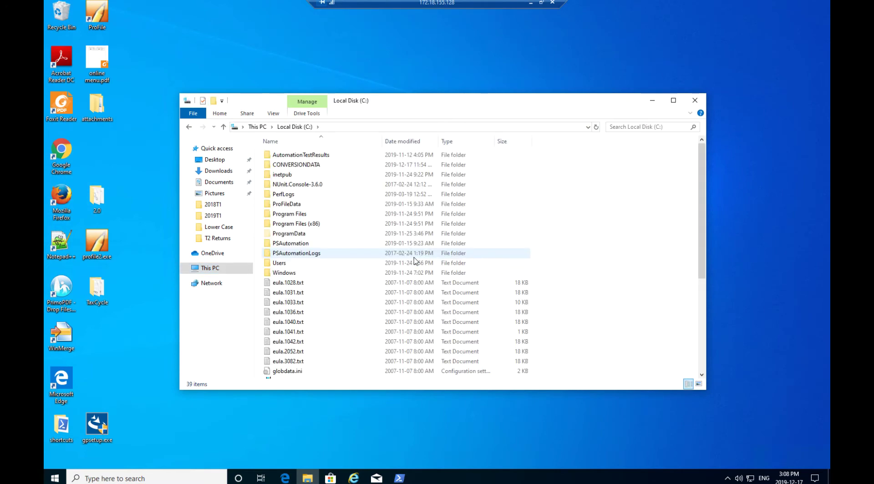
click(300, 167)
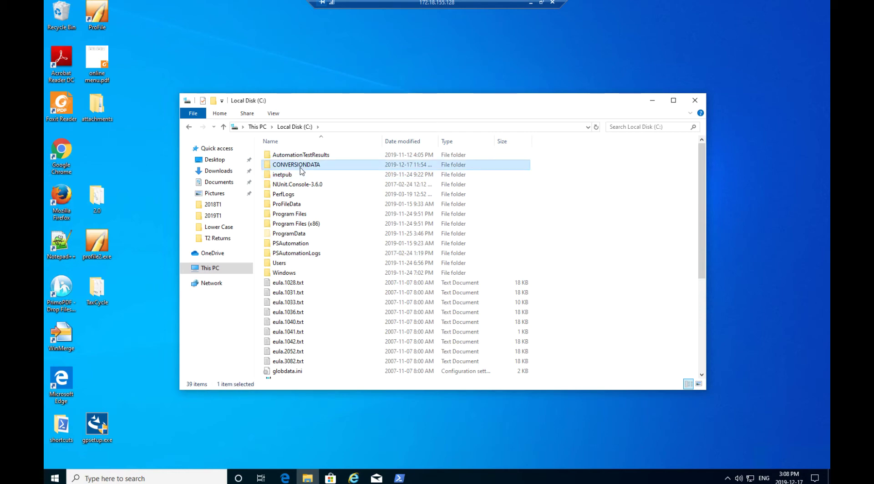
double_click(300, 168)
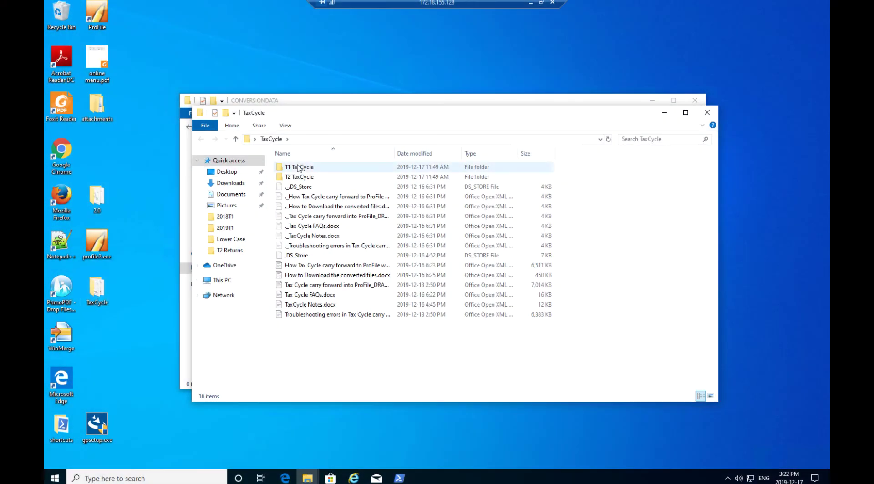
Copy the four 2018T1 client files from T1 TaxCycle into CONVERSIONDATA
double_click(298, 168)
drag(332, 208, 328, 171)
right_click(328, 170)
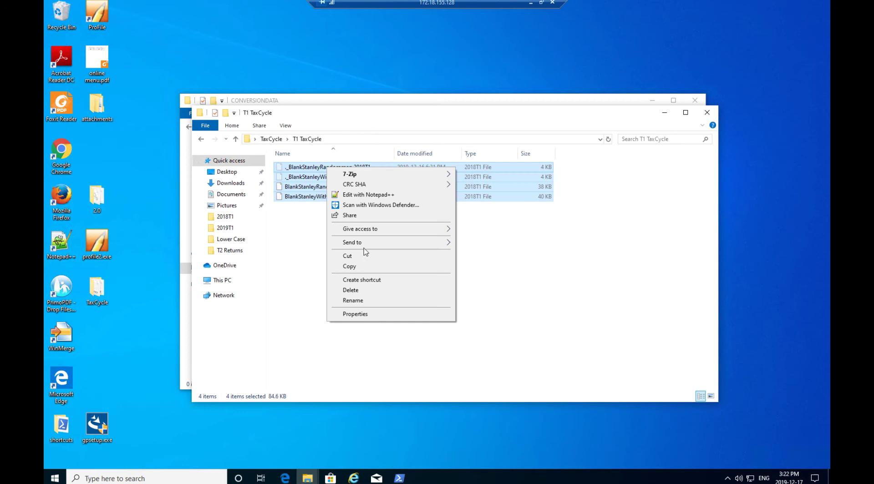
click(362, 273)
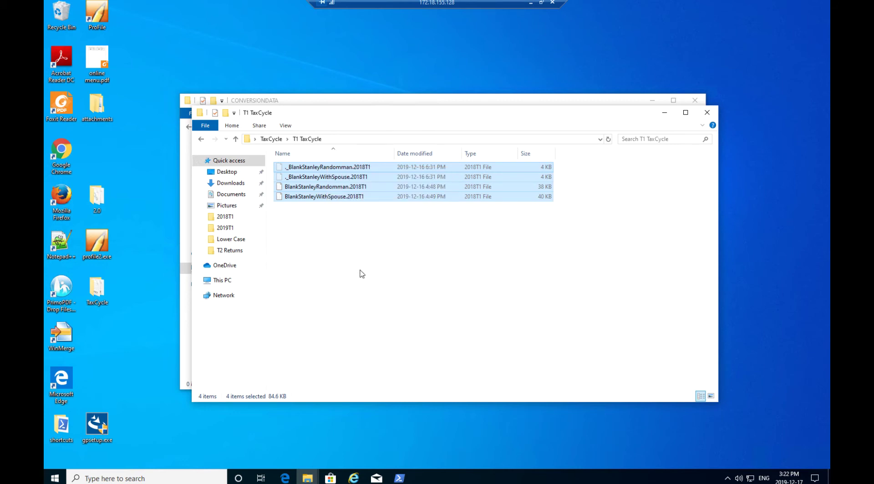
click(186, 322)
click(280, 182)
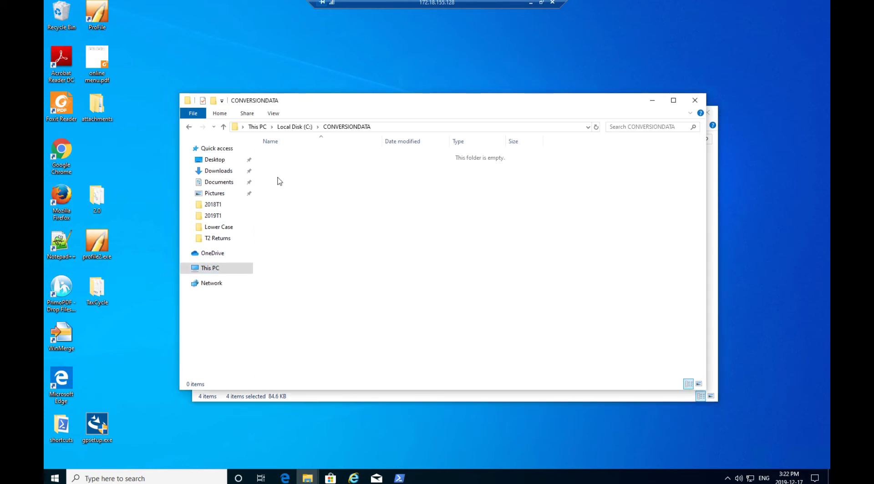
right_click(280, 182)
click(323, 243)
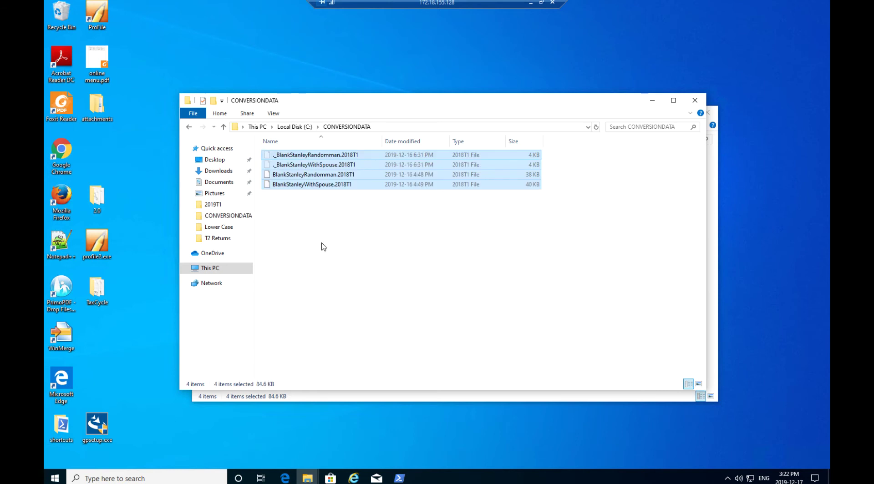
Copy the four 2019T2 files from T2 TaxCycle toward CONVERSIONDATA
click(711, 178)
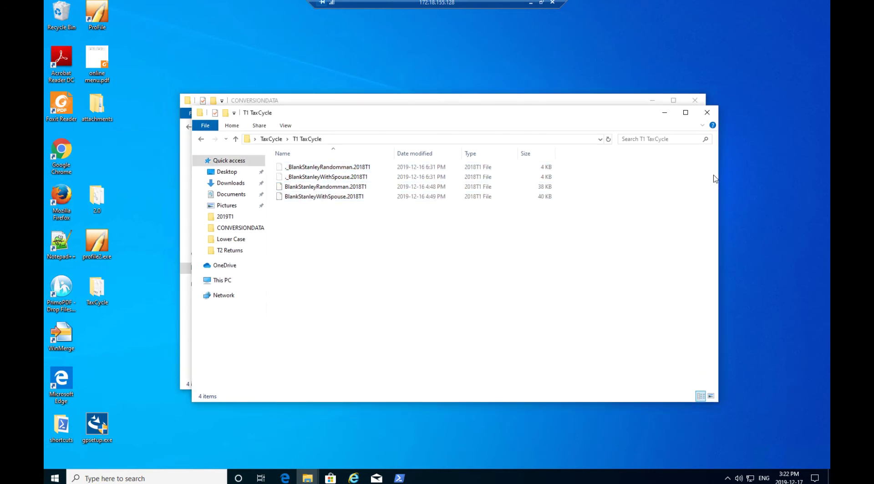
click(271, 139)
click(317, 180)
double_click(317, 177)
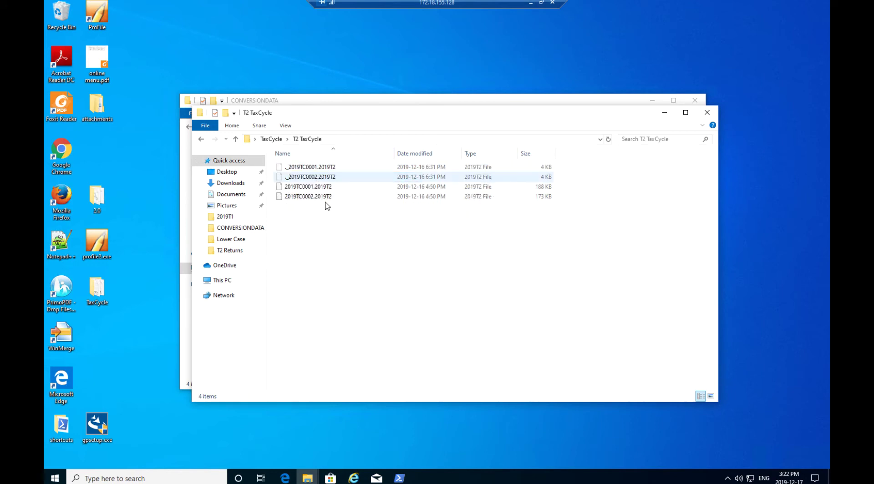
key(ctrl+a)
right_click(317, 170)
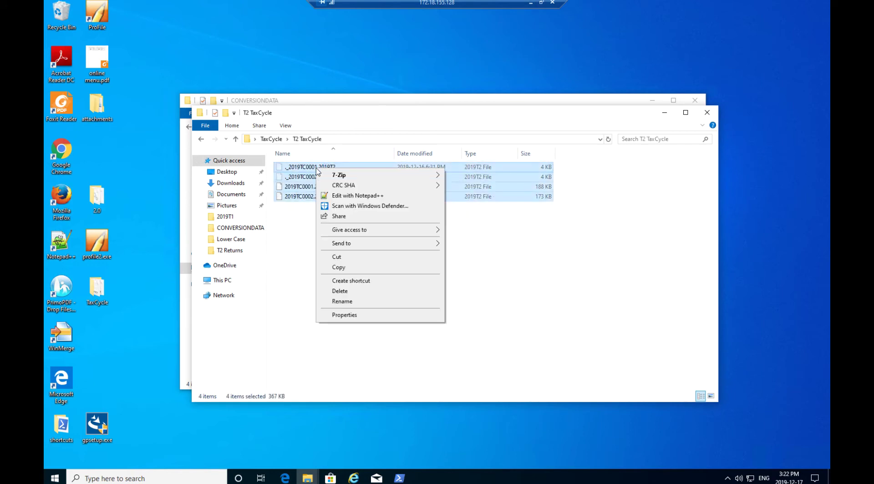
click(339, 269)
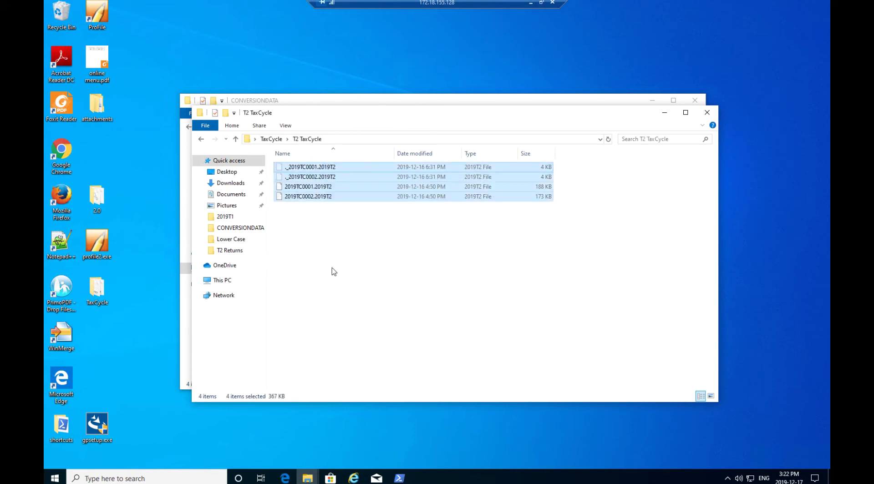
click(187, 341)
right_click(294, 199)
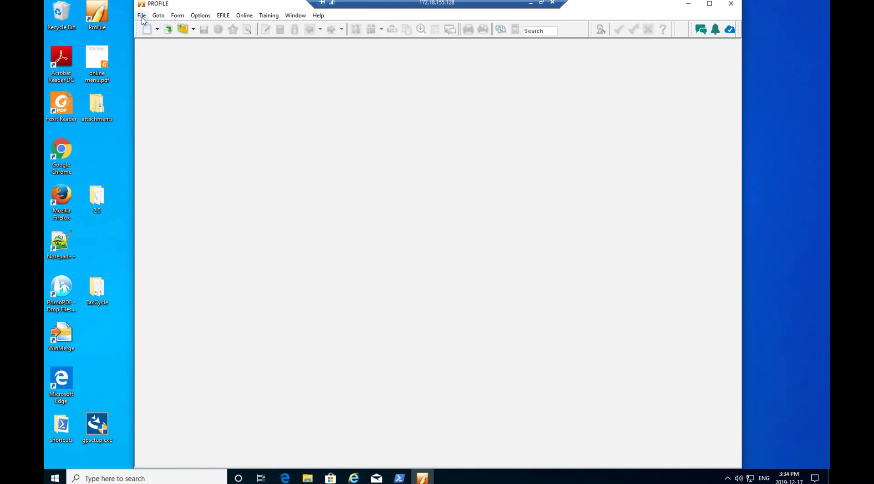
Choose File > TaxCycle Carry Forward > Submit Client Data for Carry Forward
click(142, 17)
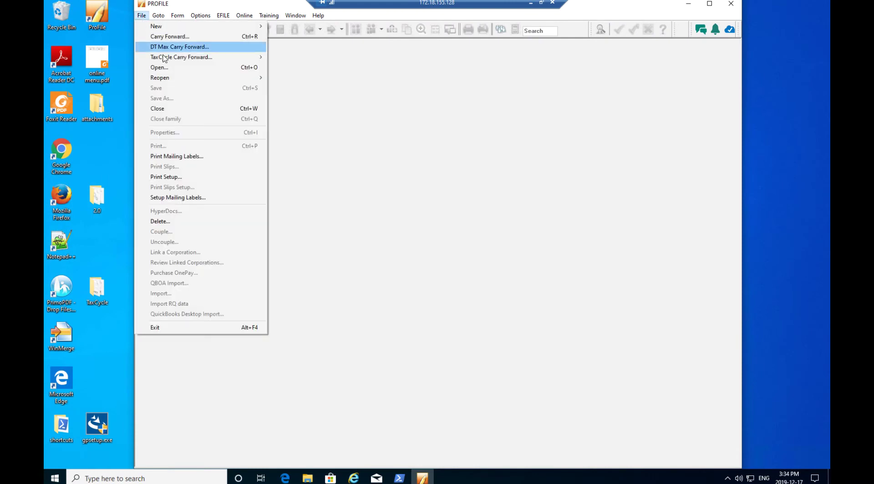
mouse_move(164, 59)
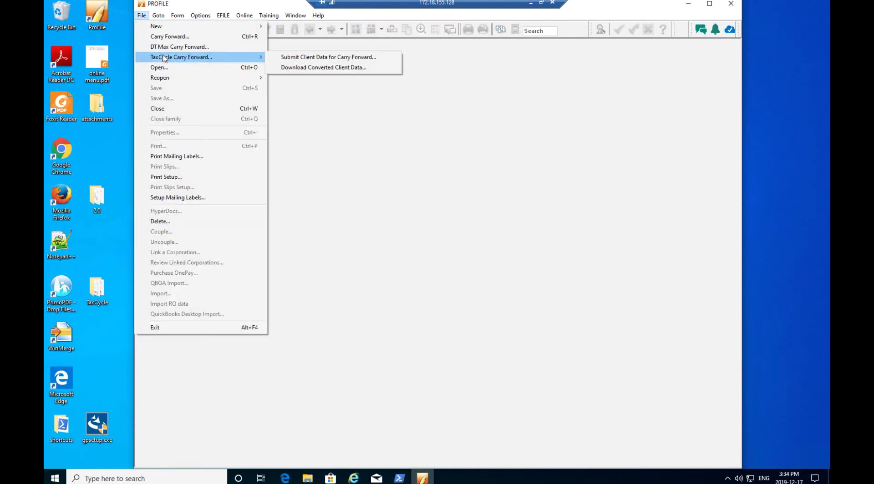
click(287, 57)
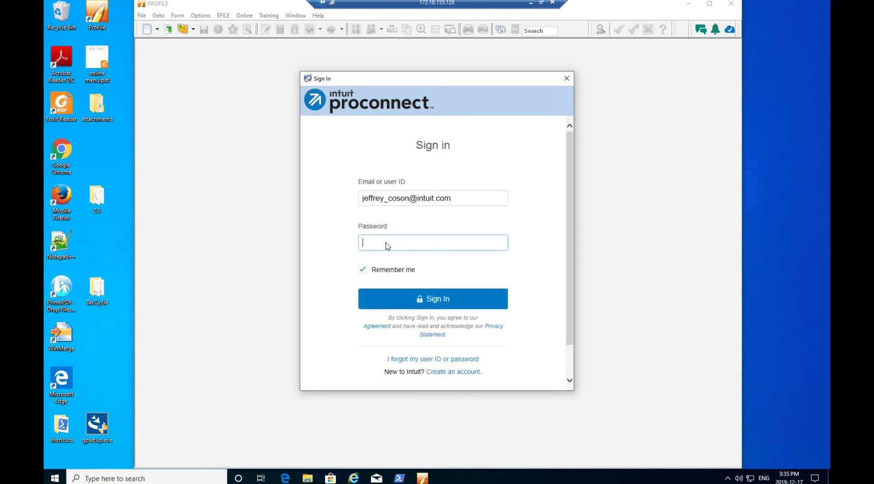
Enter the Intuit account password and sign in to ProConnect
text(••••••••••)
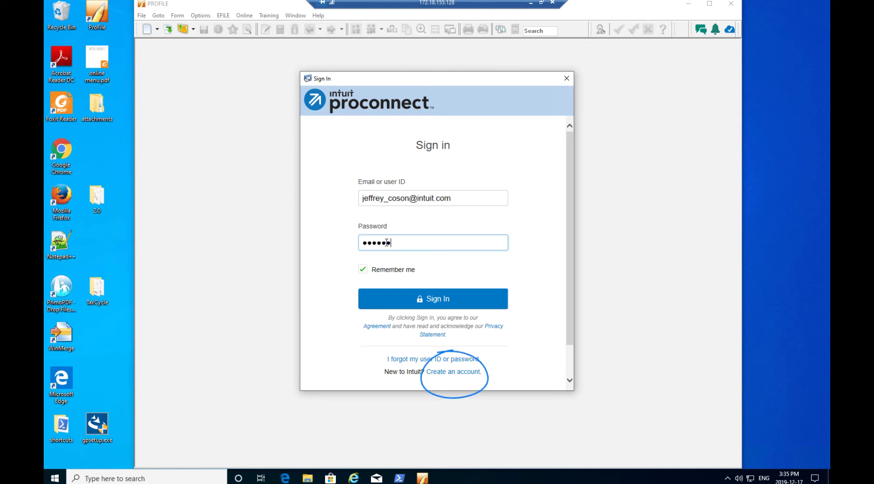
text(•)
click(428, 298)
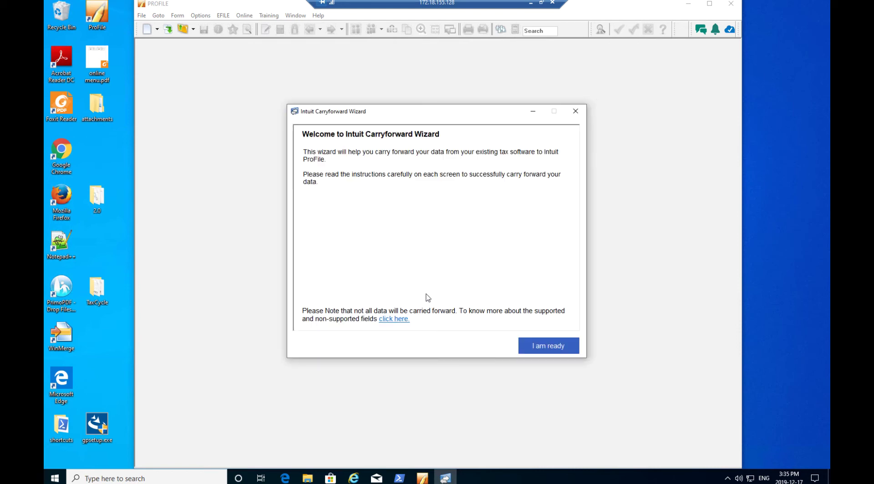
Get past the wizard welcome page, pick the TaxCycle_T1 module, and continue to the client files
click(556, 353)
click(556, 353)
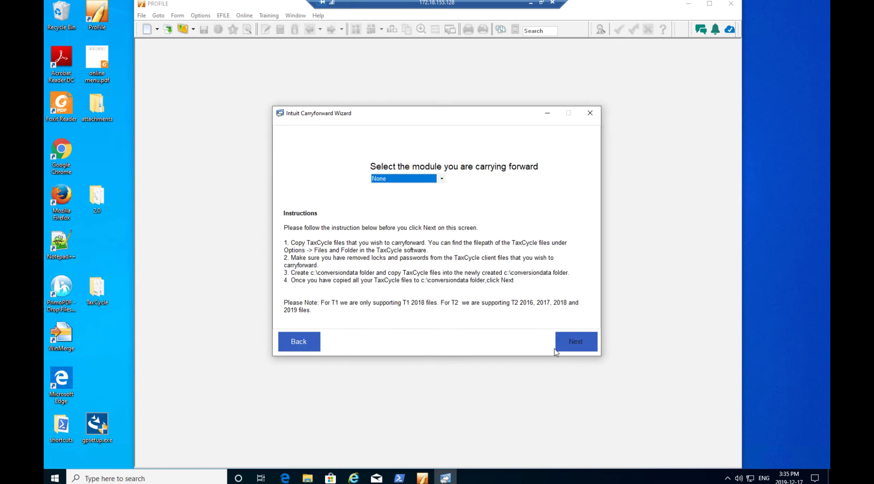
click(440, 180)
click(576, 342)
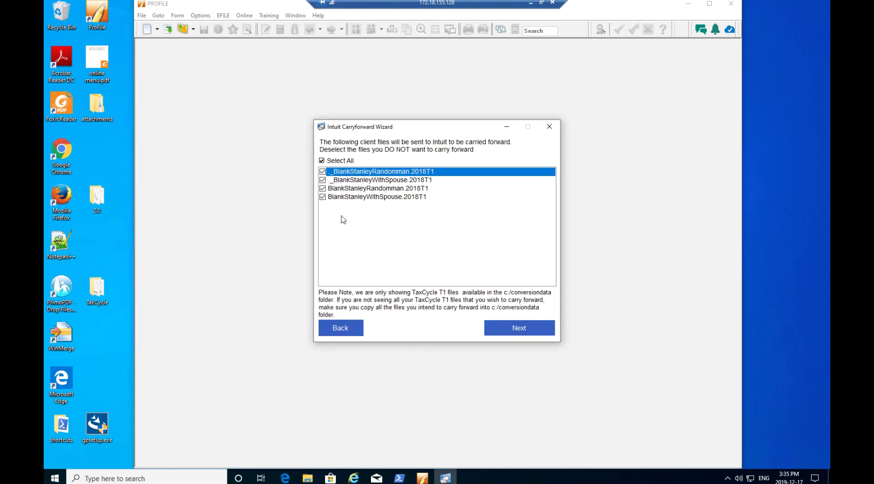
Keep only BlankStanleyRandomman.2018T1 and BlankStanleyWithSpouse.2018T1 checked and upload them for conversion
click(322, 161)
click(322, 189)
click(323, 198)
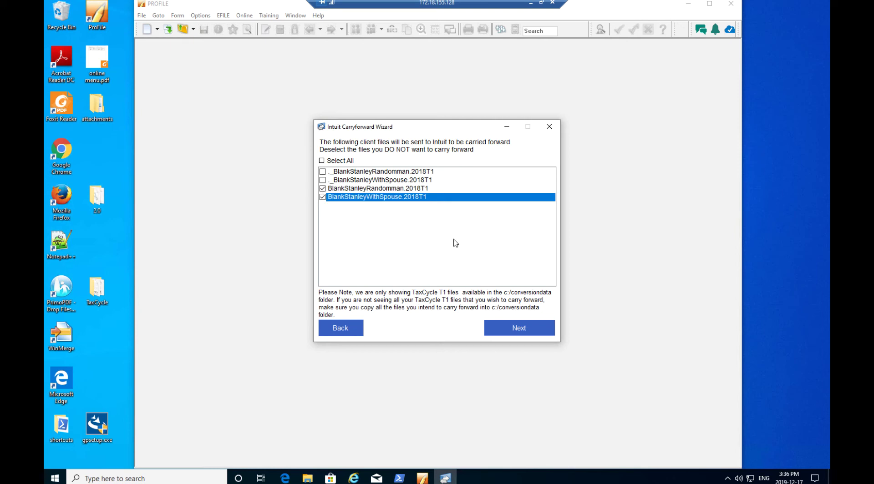
click(519, 328)
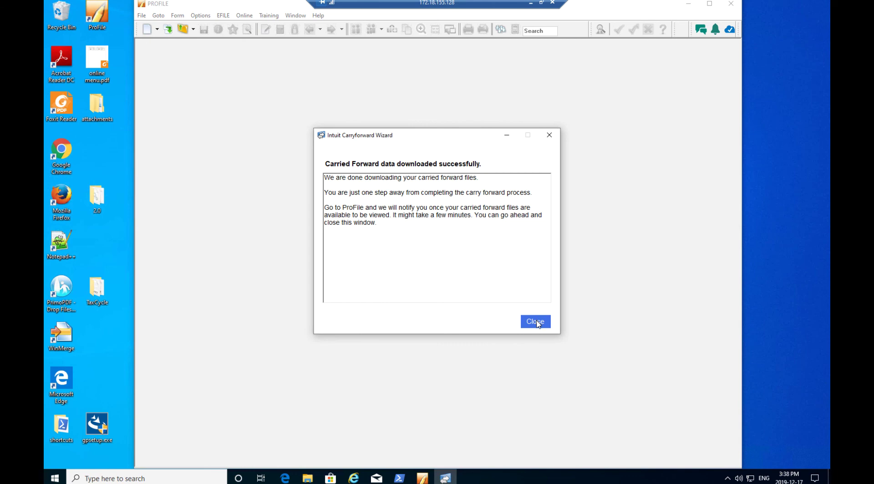
Close the success message, open the destination folder, and open BlankStanleyRandomman_2018T1.19T
click(536, 323)
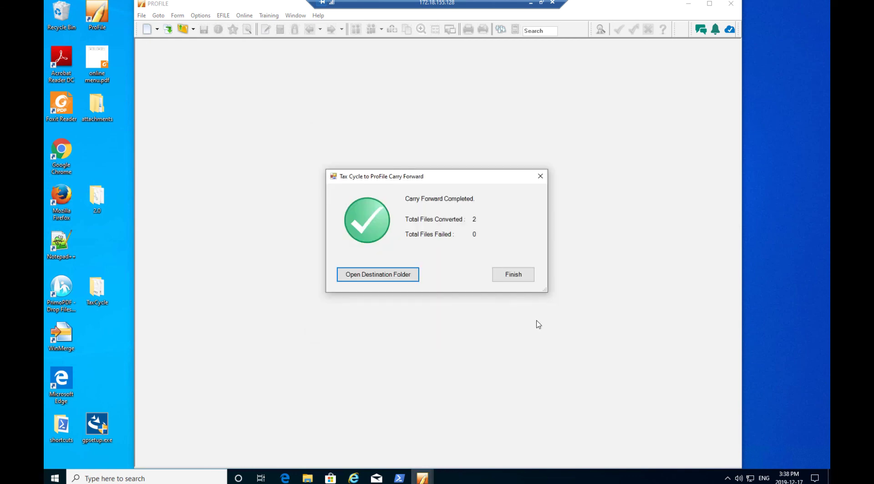
click(388, 281)
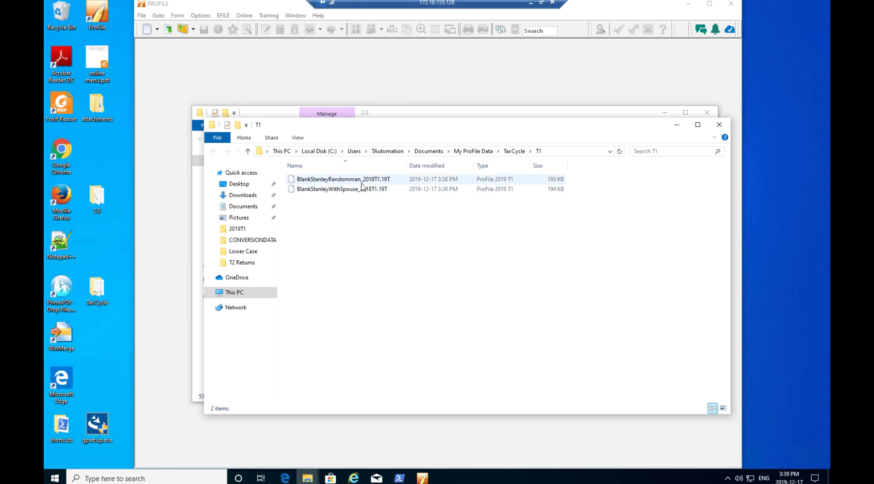
double_click(328, 180)
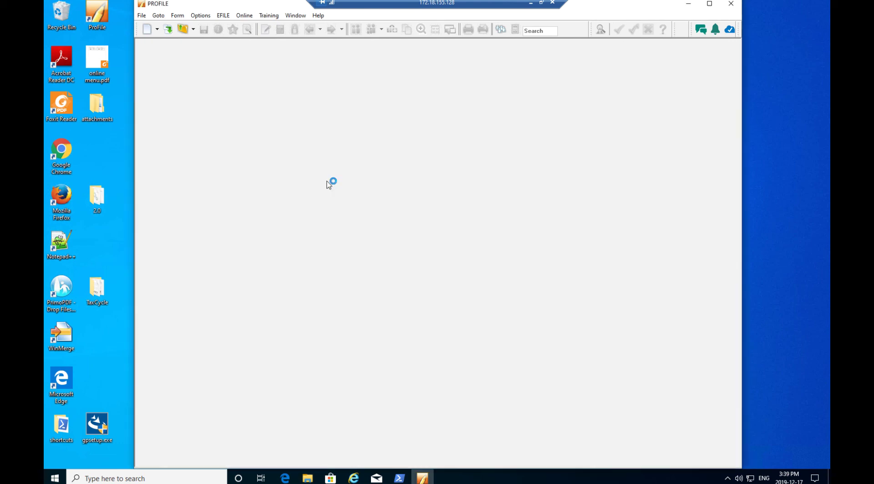